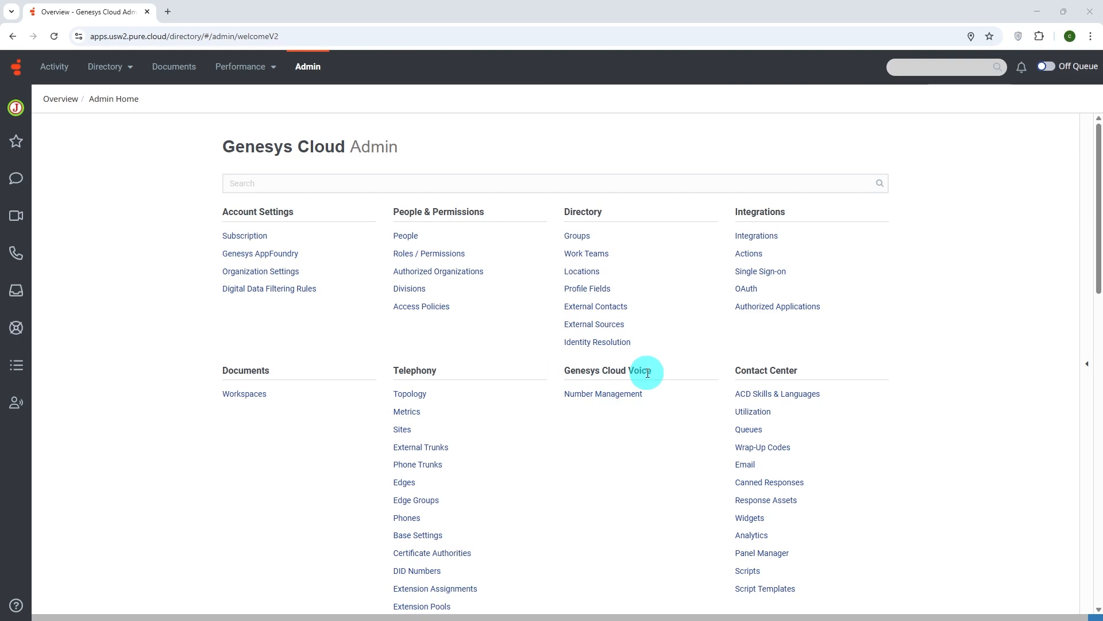
In Genesys Cloud Voice number management, search for purchasable United States DID numbers with area code 332.
{"action": "left_click", "coordinate": [601, 402]}
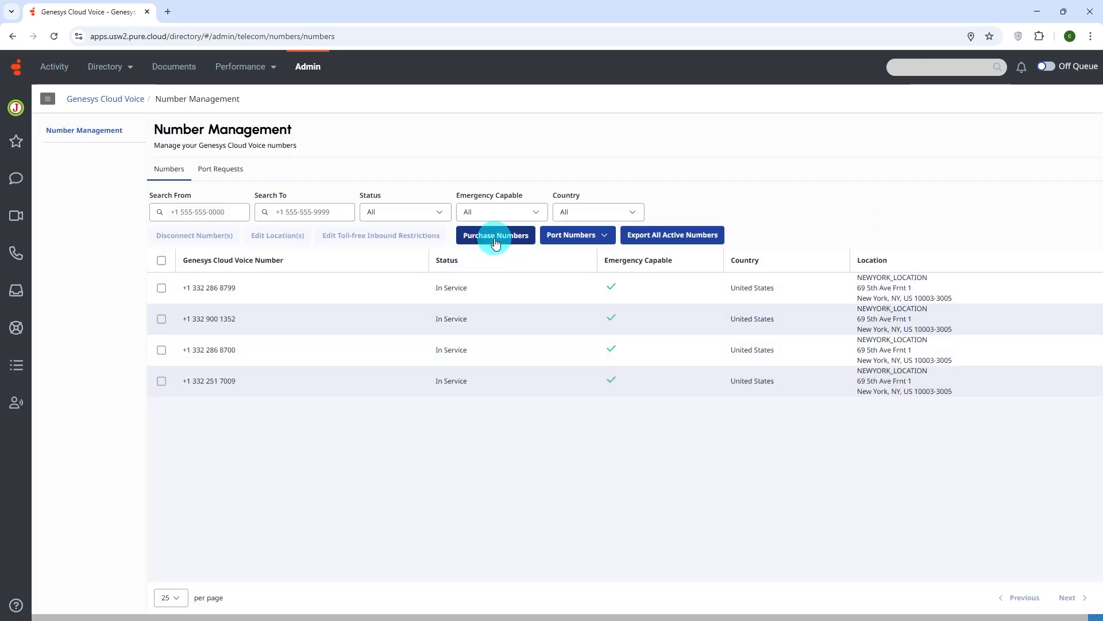
{"action": "left_click", "coordinate": [495, 241]}
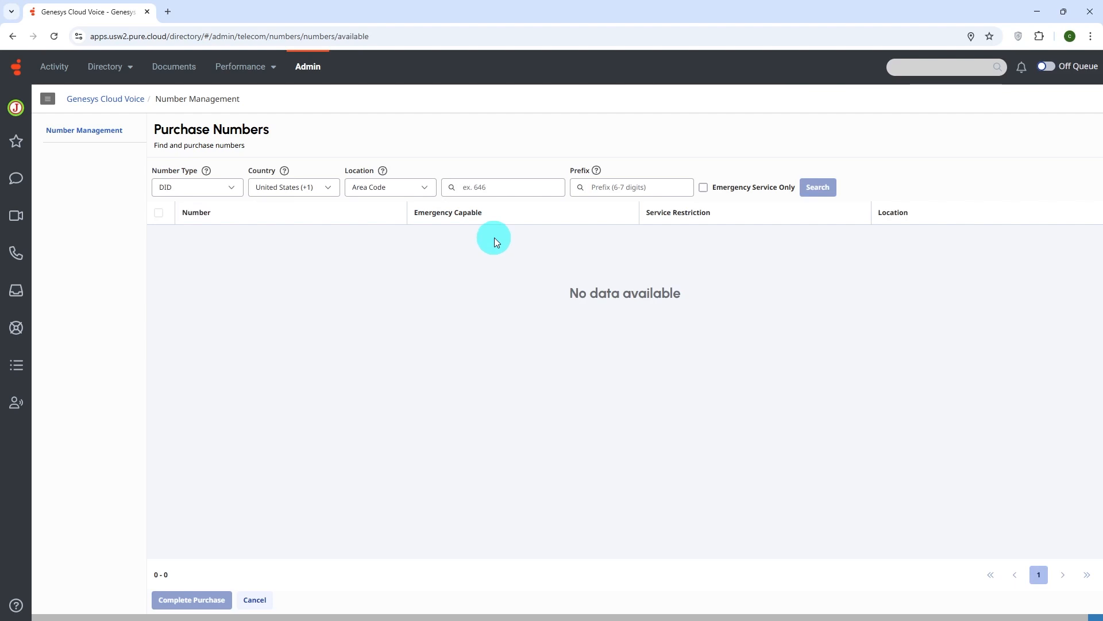
{"action": "left_click", "coordinate": [487, 190]}
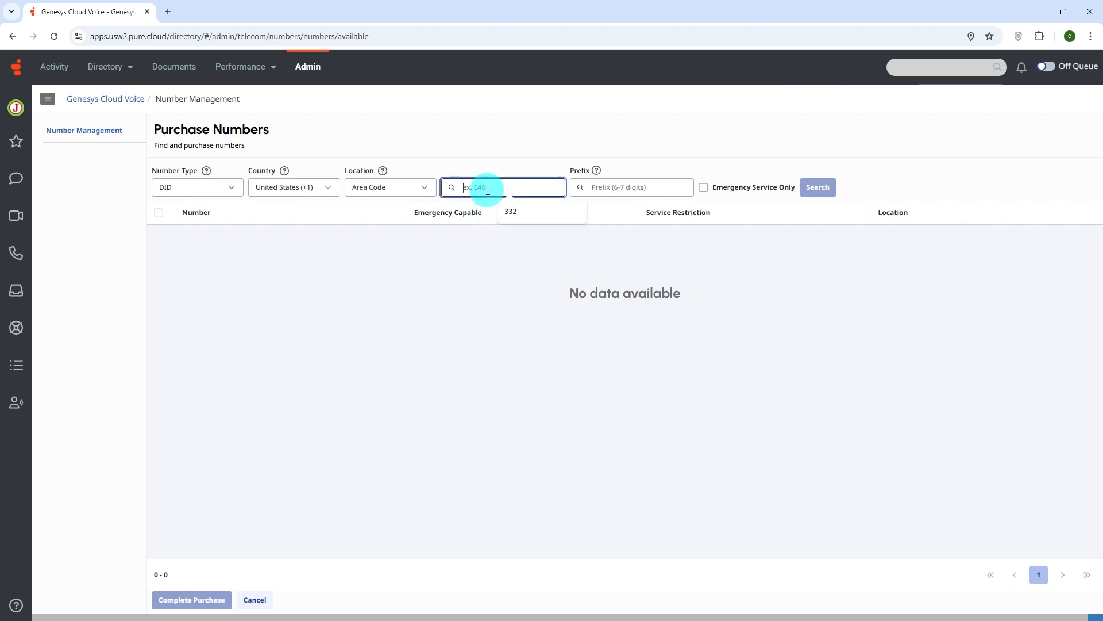
{"action": "left_click", "coordinate": [514, 211]}
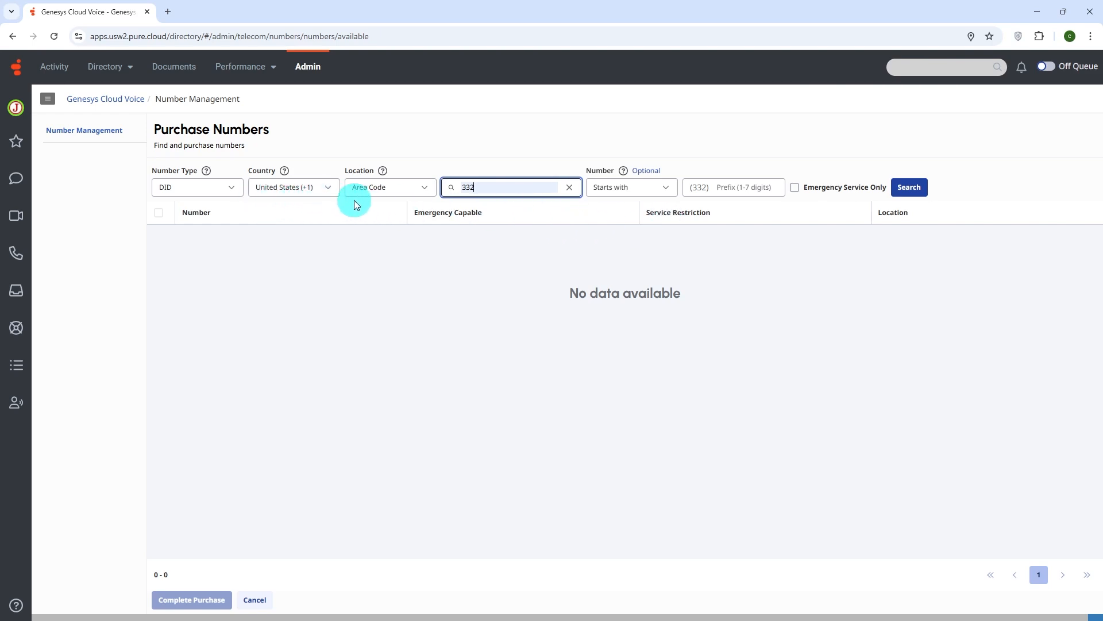
{"action": "left_click", "coordinate": [902, 194]}
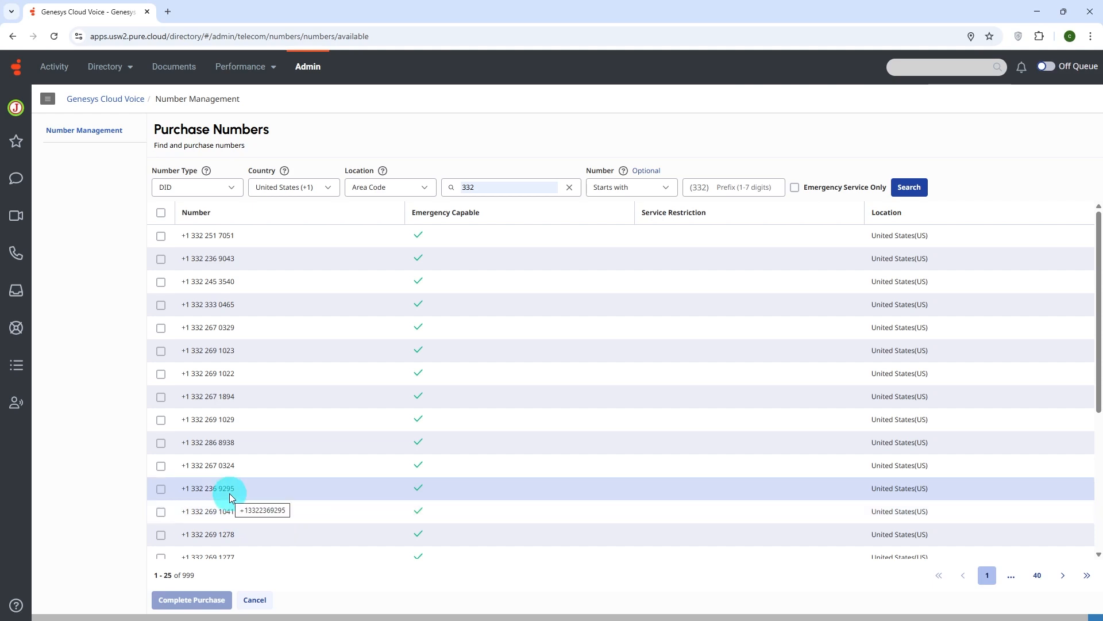
Select one of the found 332 numbers and return to the number list without completing the purchase.
{"action": "left_click", "coordinate": [161, 443]}
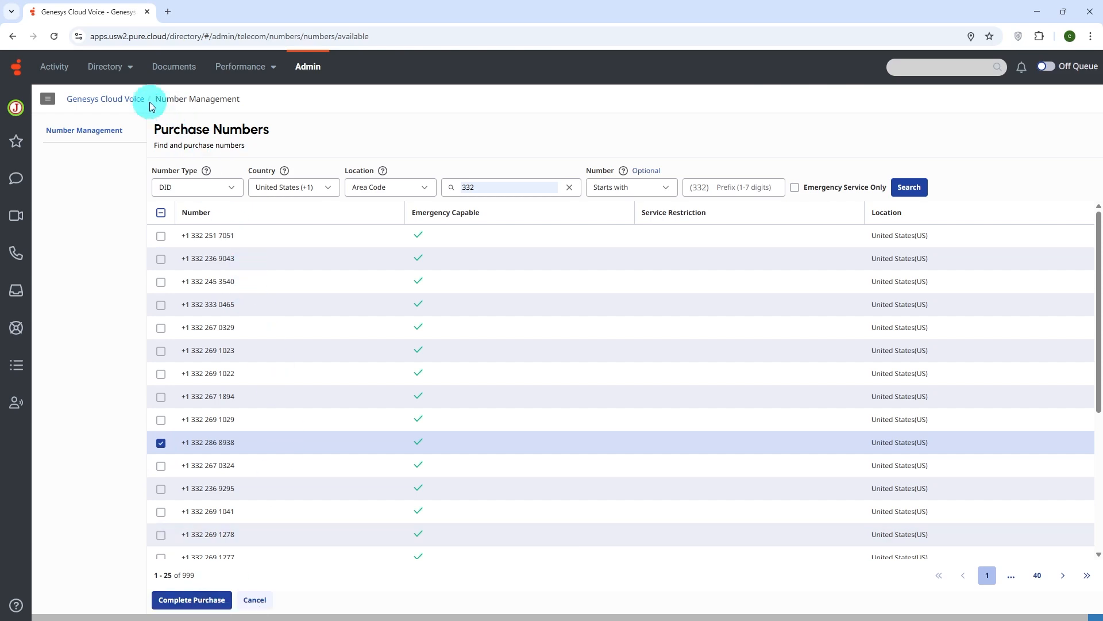
{"action": "left_click", "coordinate": [119, 133]}
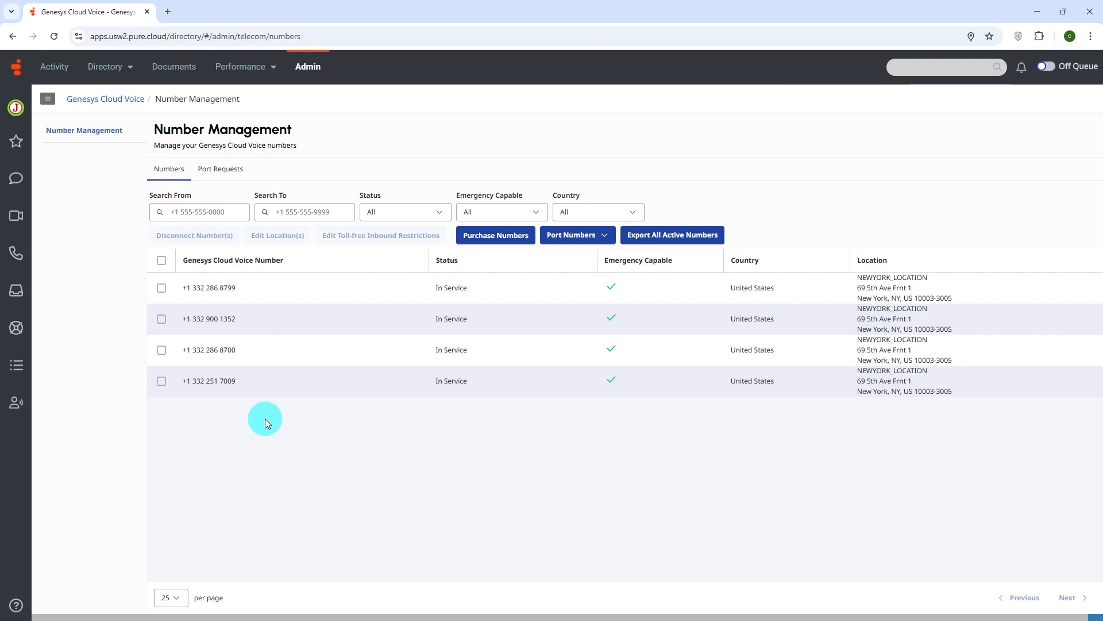
Go to the telephony DID ranges from the admin home and start creating a new range.
{"action": "left_click", "coordinate": [304, 71]}
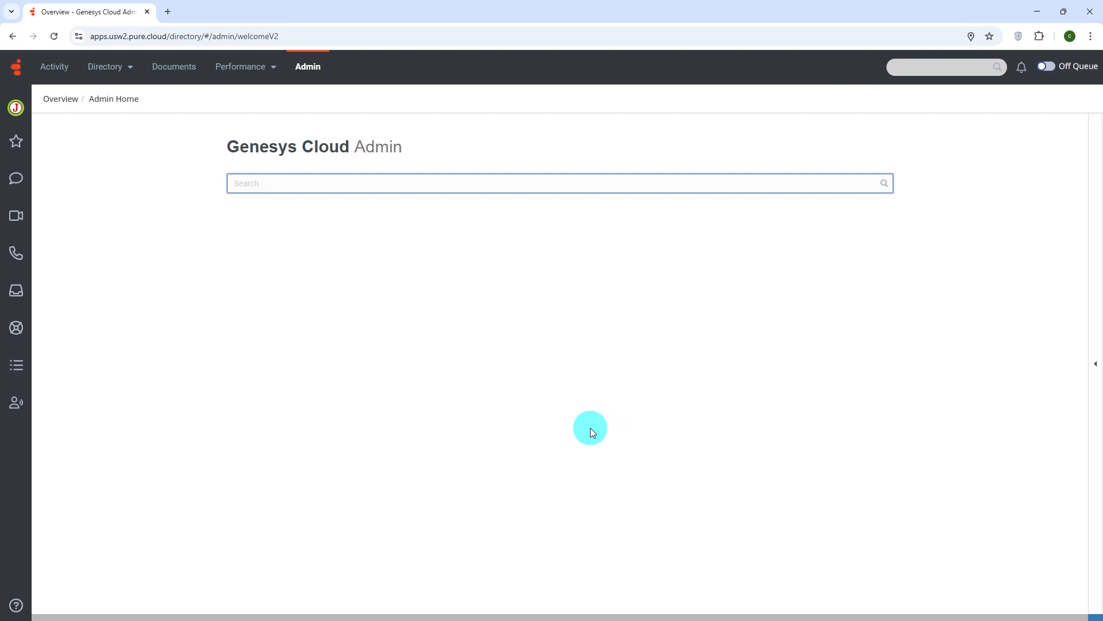
{"action": "scroll", "coordinate": [574, 444], "scroll_direction": "down", "scroll_amount": 2}
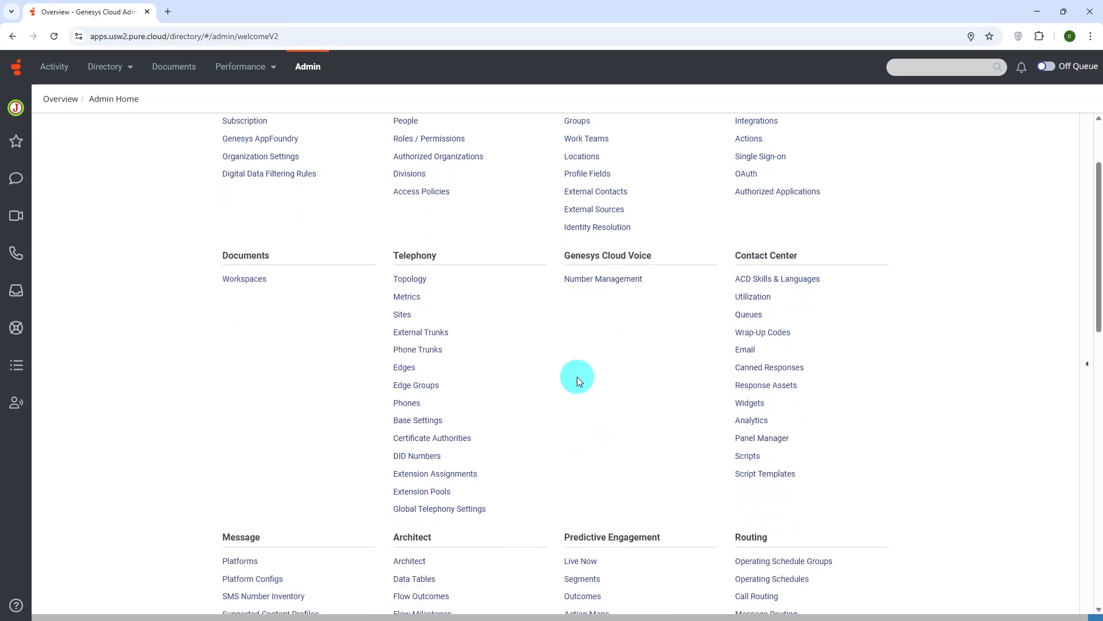
{"action": "left_click", "coordinate": [618, 295]}
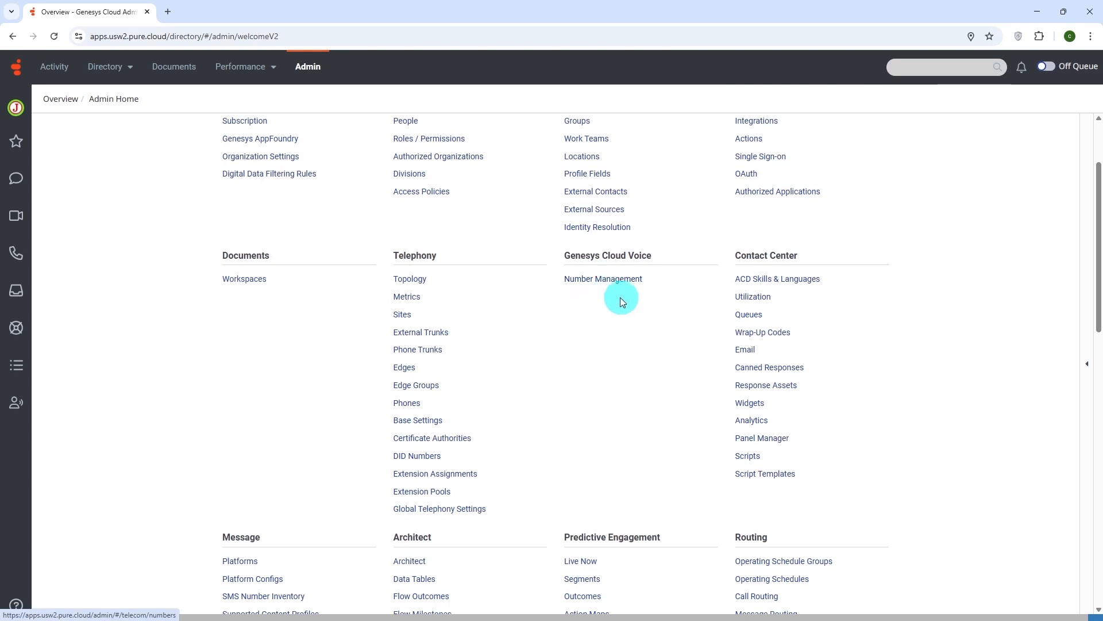
{"action": "left_click", "coordinate": [424, 460]}
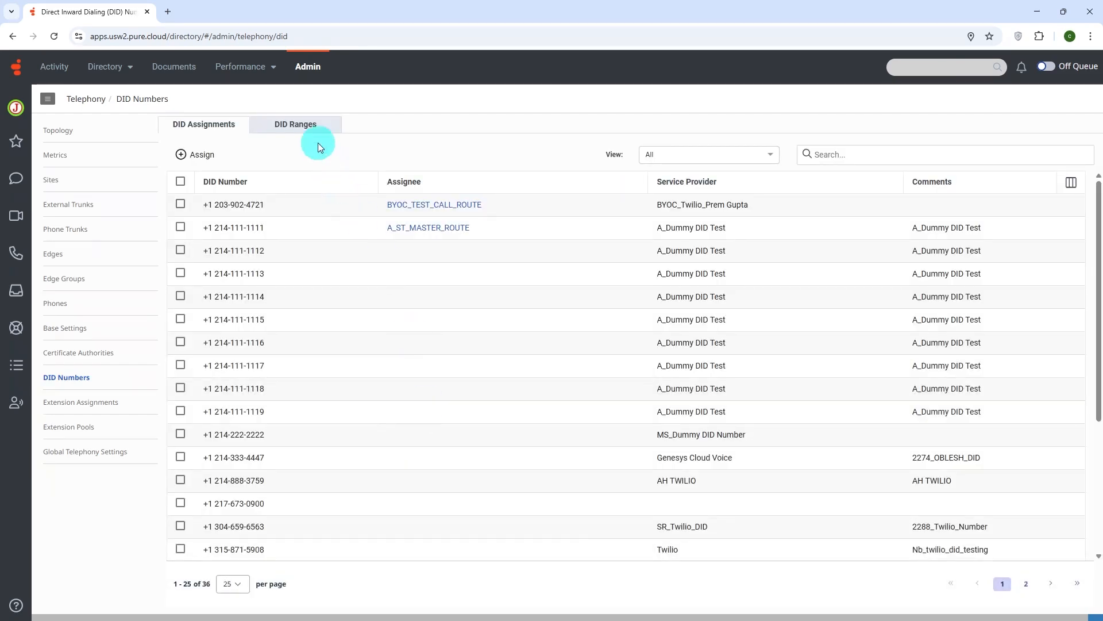
{"action": "left_click", "coordinate": [309, 129]}
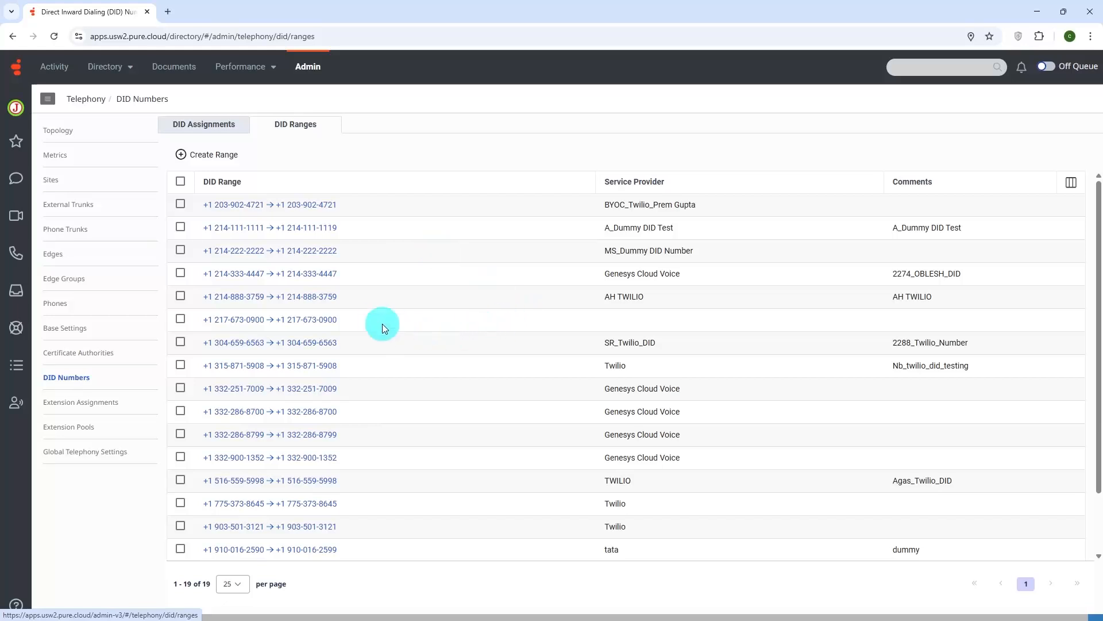
{"action": "left_click", "coordinate": [203, 161]}
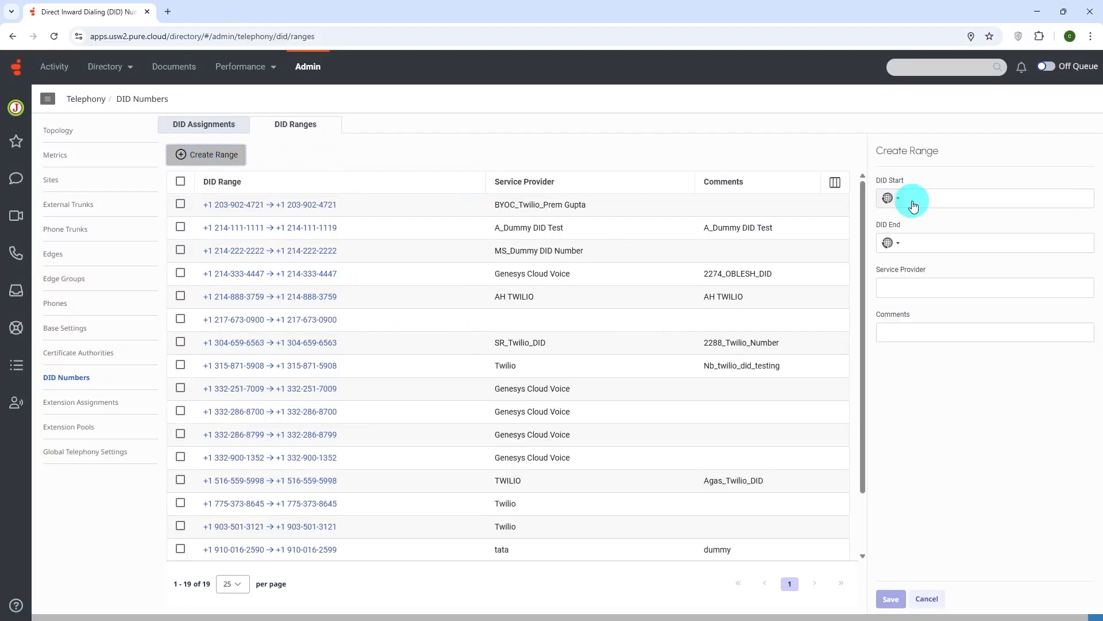
Find the +1 countries for the DID Start number and choose United States.
{"action": "left_click", "coordinate": [896, 202]}
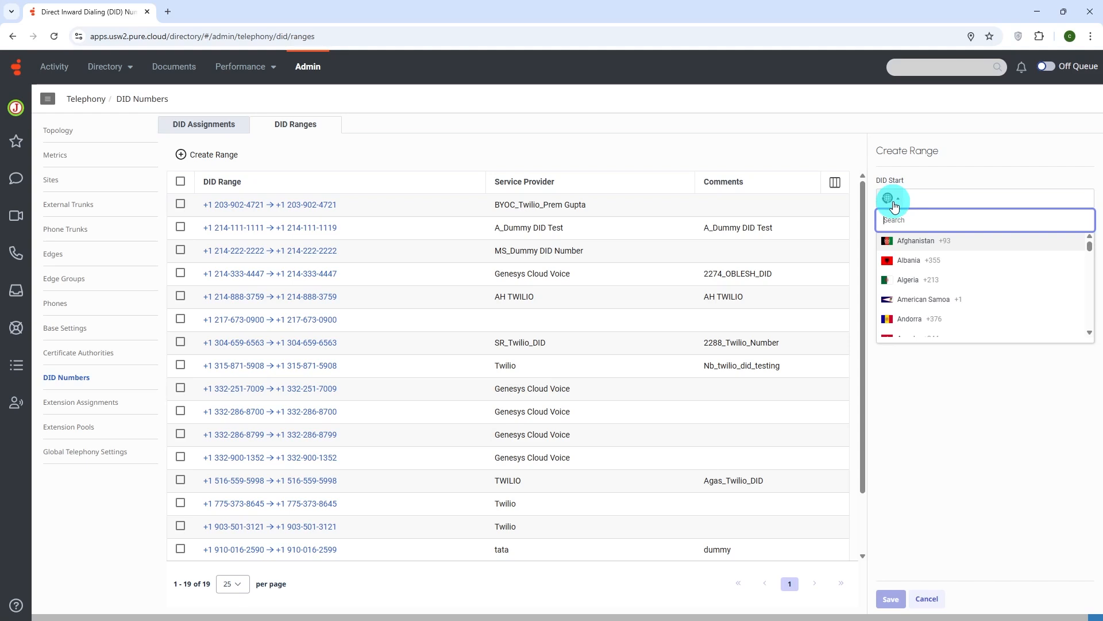
{"action": "type", "text": "_"}
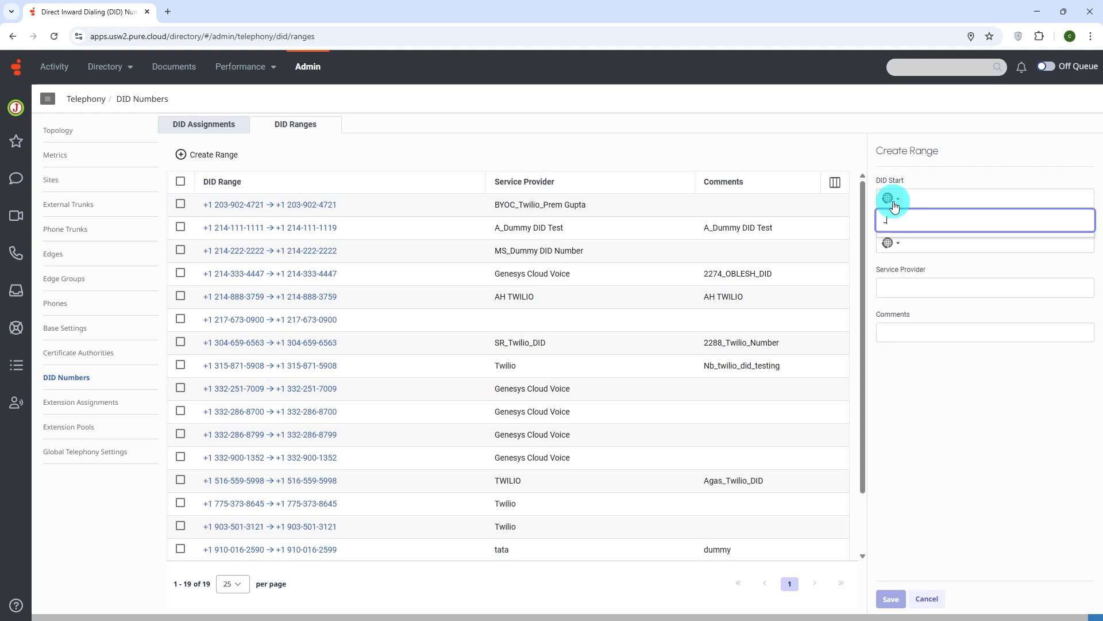
{"action": "type", "text": "1+1"}
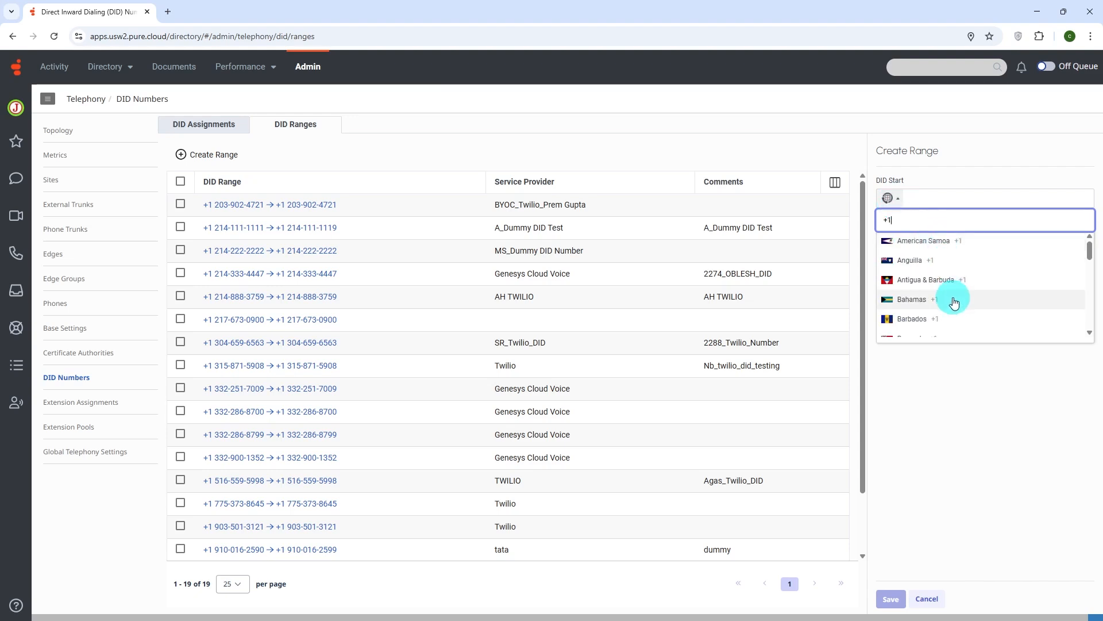
{"action": "scroll", "coordinate": [954, 302], "scroll_direction": "down", "scroll_amount": 5}
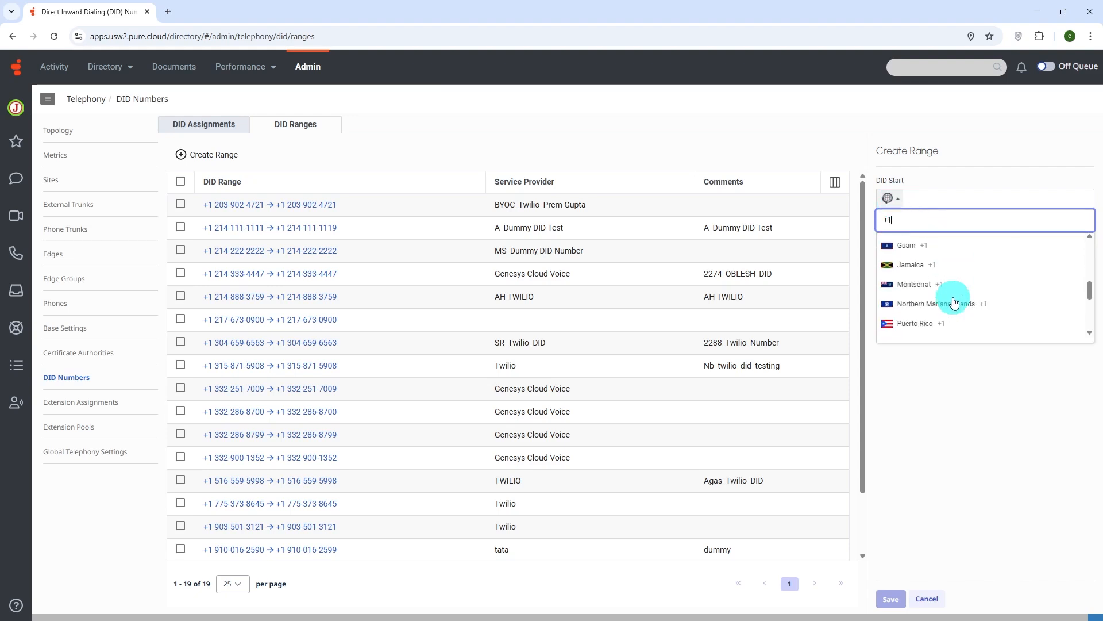
{"action": "scroll", "coordinate": [954, 302], "scroll_direction": "down", "scroll_amount": 4}
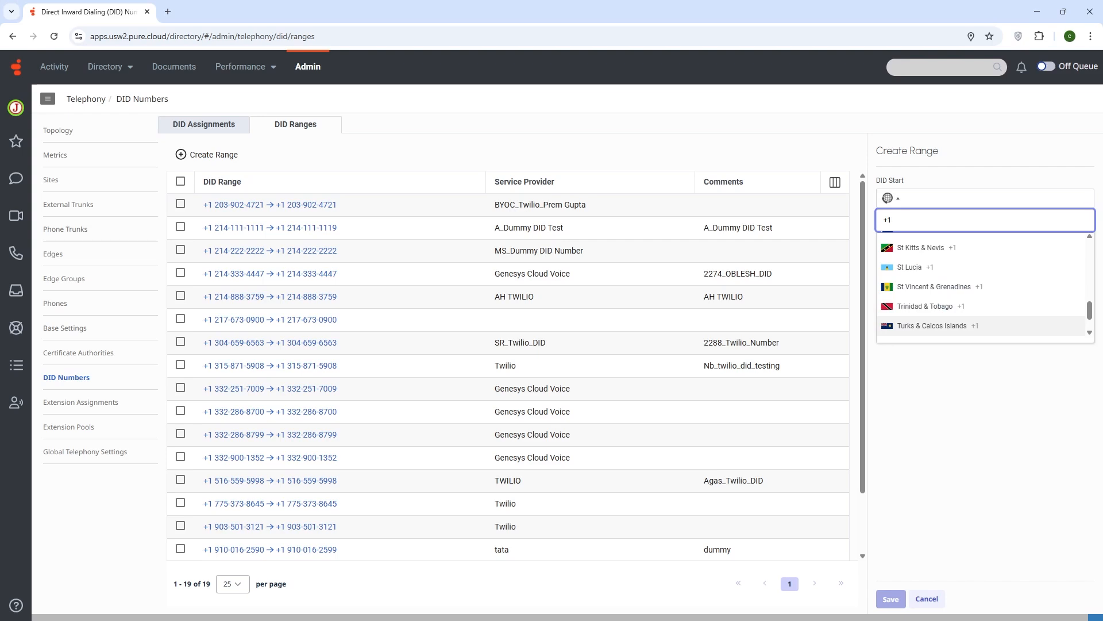
{"action": "scroll", "coordinate": [954, 325], "scroll_direction": "down", "scroll_amount": 2}
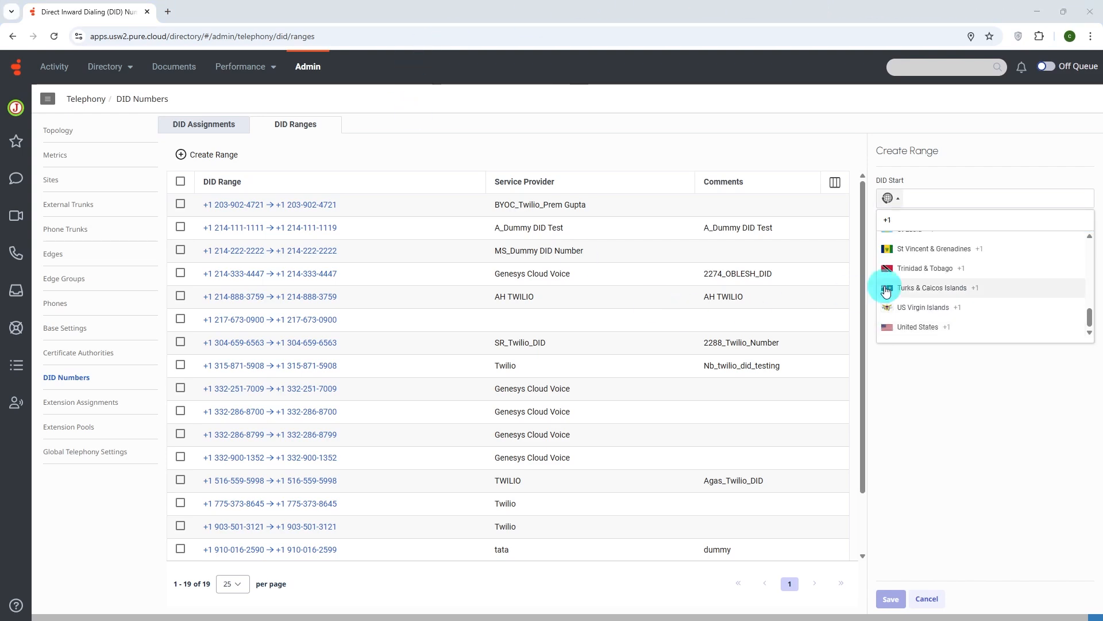
{"action": "left_click", "coordinate": [916, 325]}
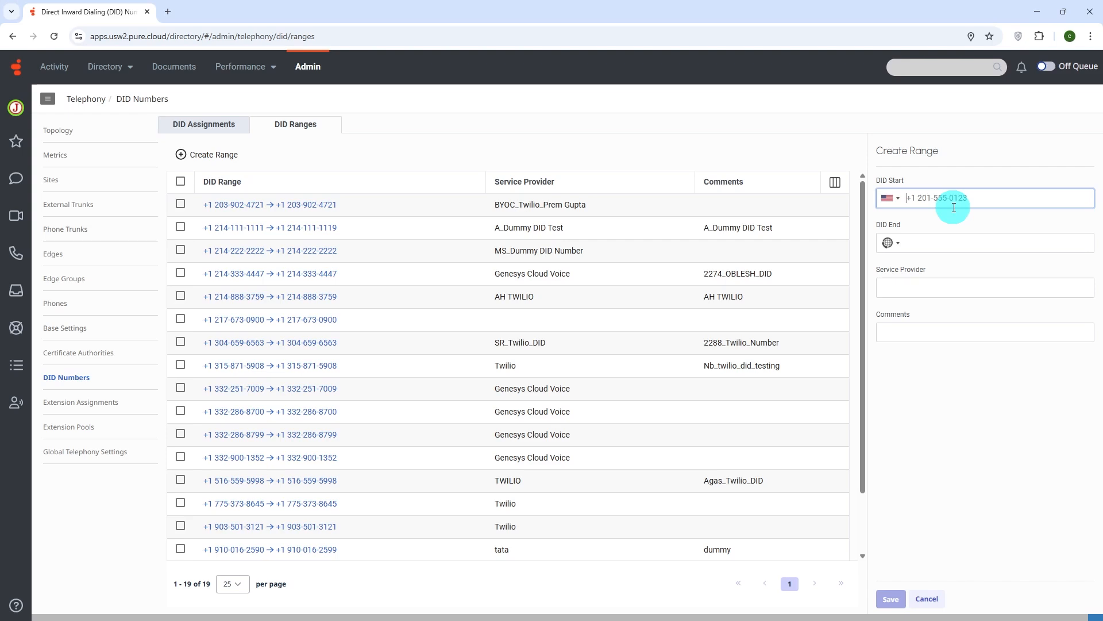
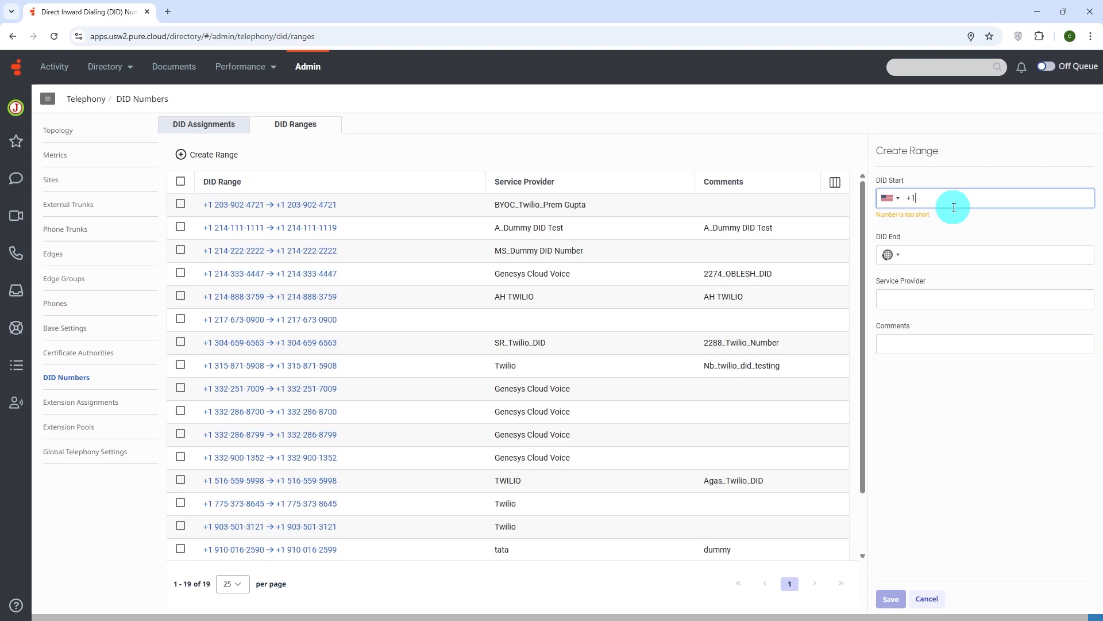
Enter the phone number with area code 332 as DID Start and copy the same number to DID End.
{"action": "left_click_drag", "start_coordinate": [966, 201], "coordinate": [891, 211]}
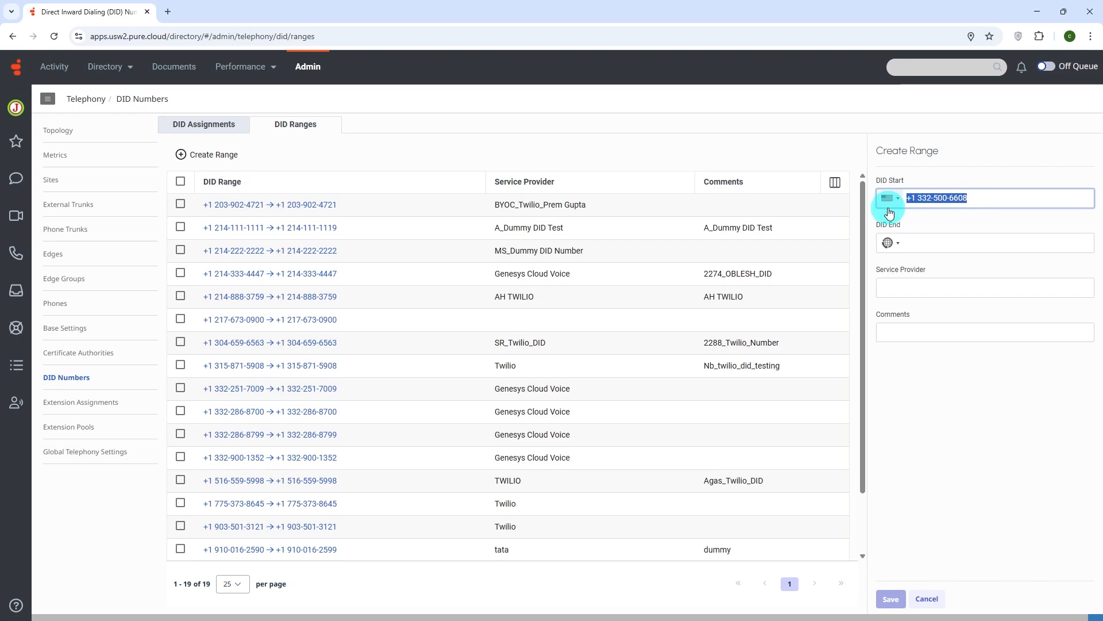
{"action": "left_click", "coordinate": [949, 244]}
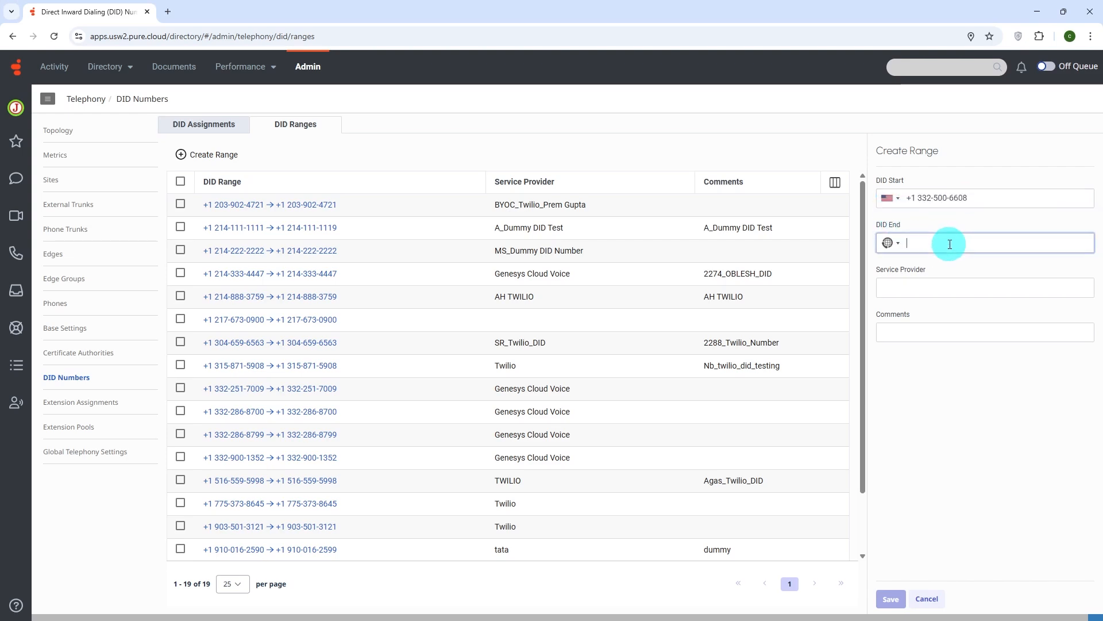
{"action": "key", "text": "ctrl+v"}
Set the service provider to Genesys and save the new DID range.
{"action": "left_click", "coordinate": [940, 285]}
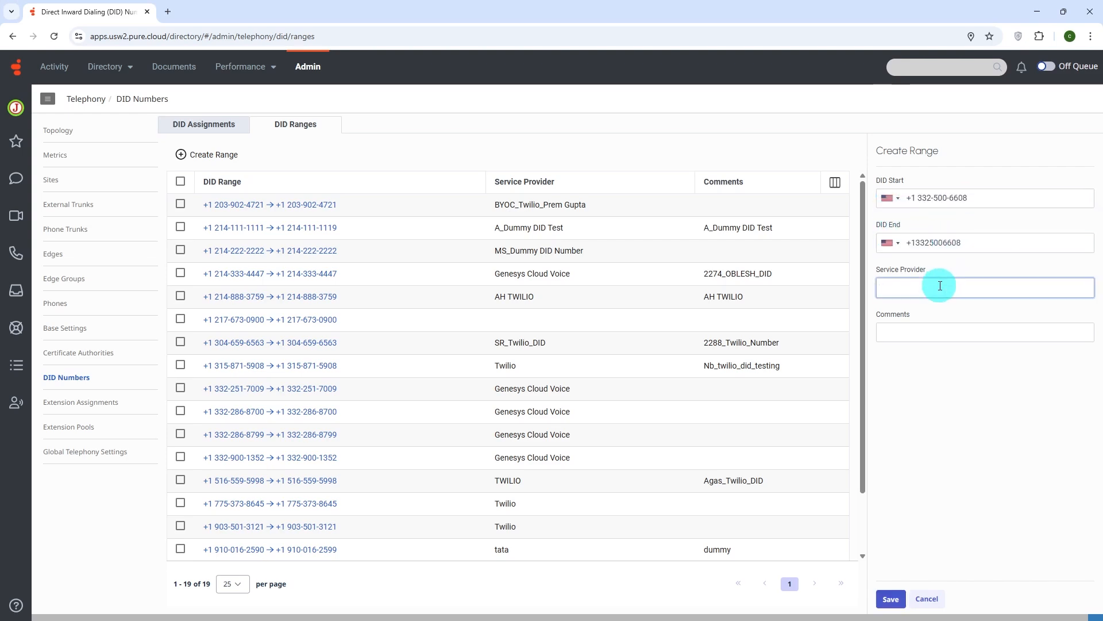
{"action": "type", "text": "Geneys"}
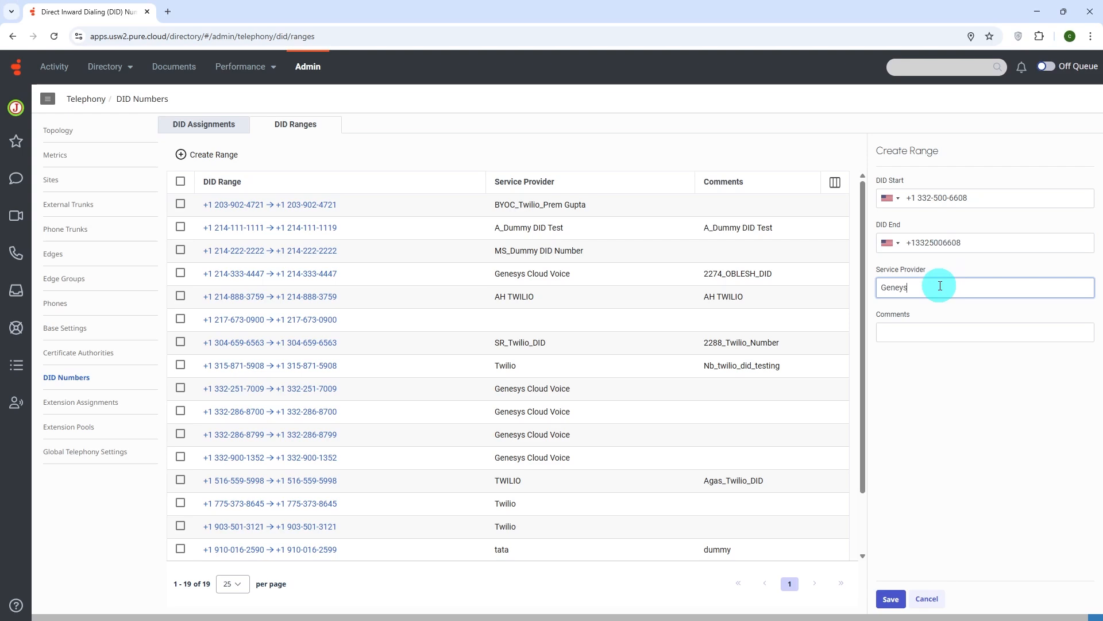
{"action": "key", "text": "BackSpace"}
{"action": "key", "text": "BackSpace"}
{"action": "type", "text": "sys"}
{"action": "left_click", "coordinate": [890, 600]}
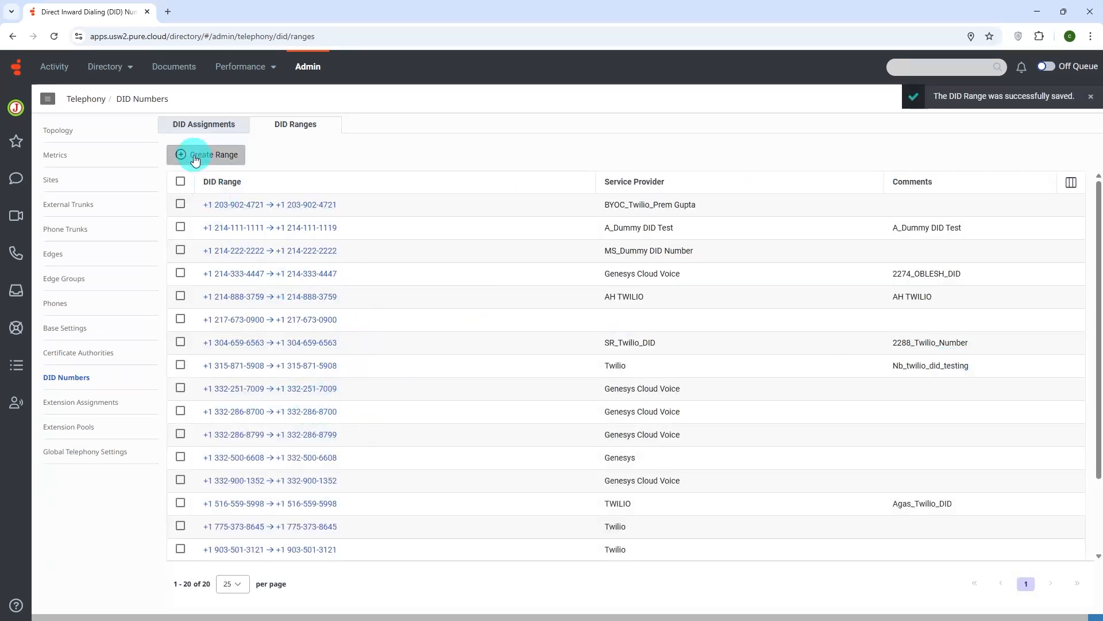
Filter the DID assignments by DID number 500 and select the number with service provider Genesys.
{"action": "left_click", "coordinate": [201, 130]}
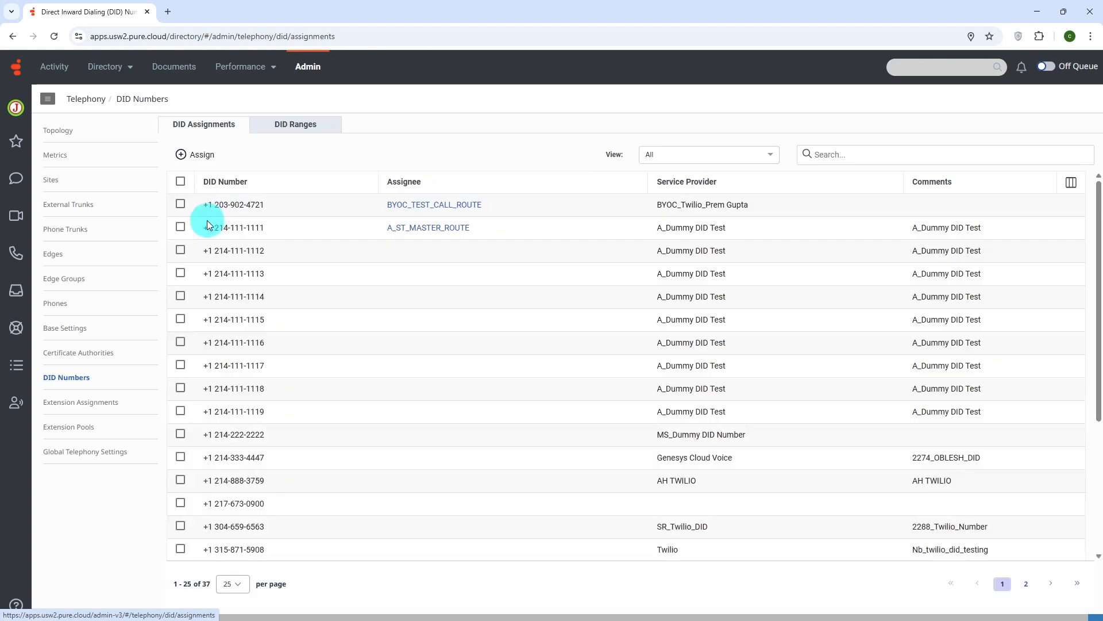
{"action": "left_click", "coordinate": [870, 154]}
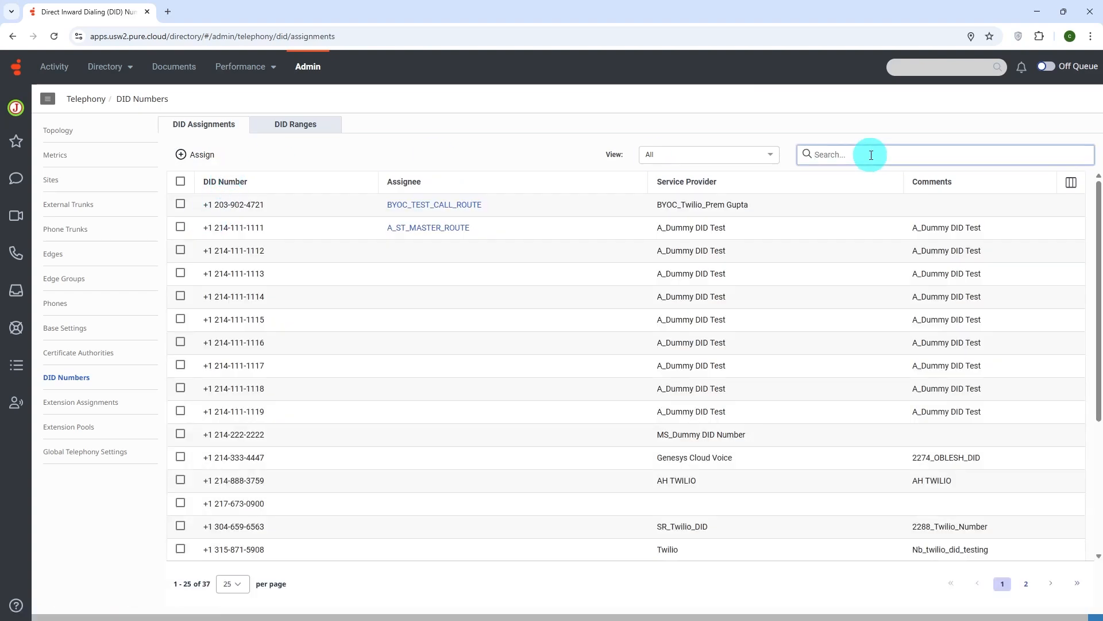
{"action": "type", "text": "500"}
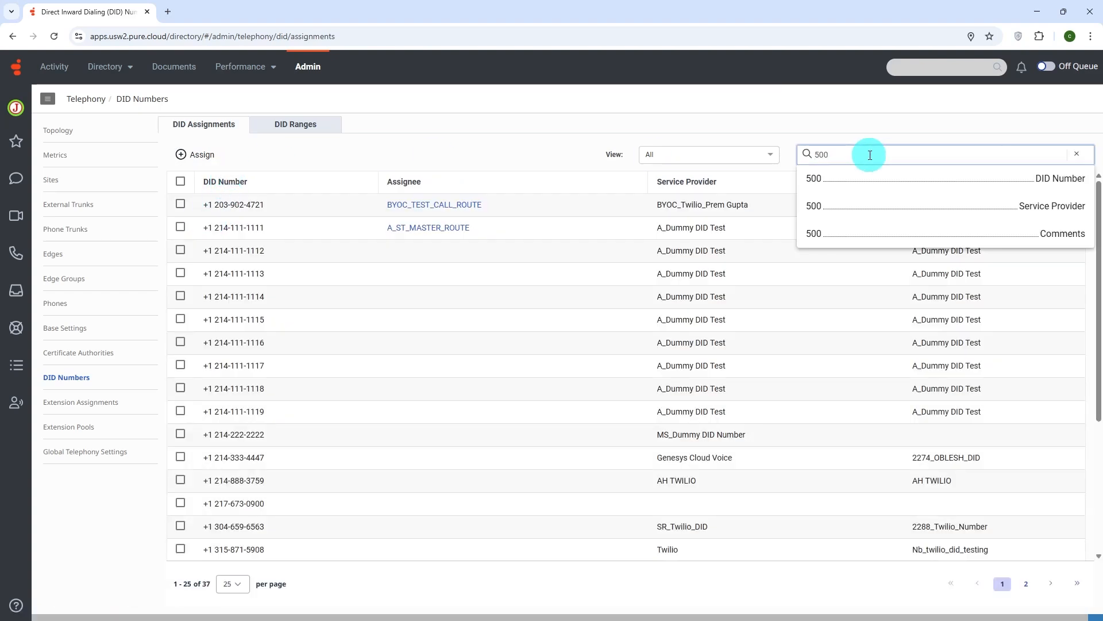
{"action": "left_click", "coordinate": [874, 173]}
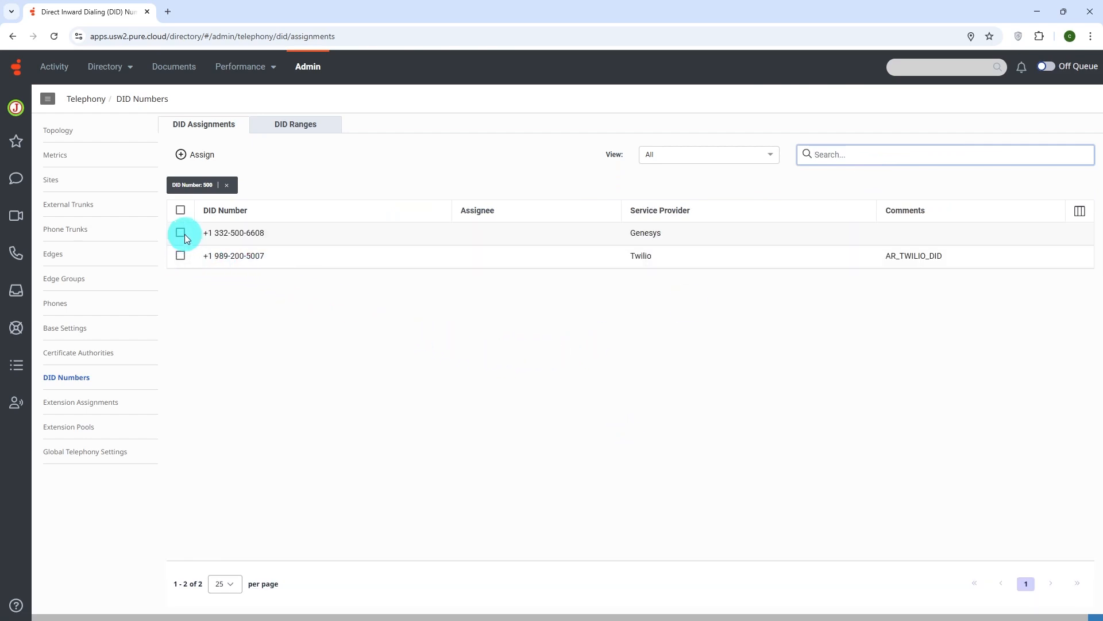
{"action": "left_click", "coordinate": [184, 233]}
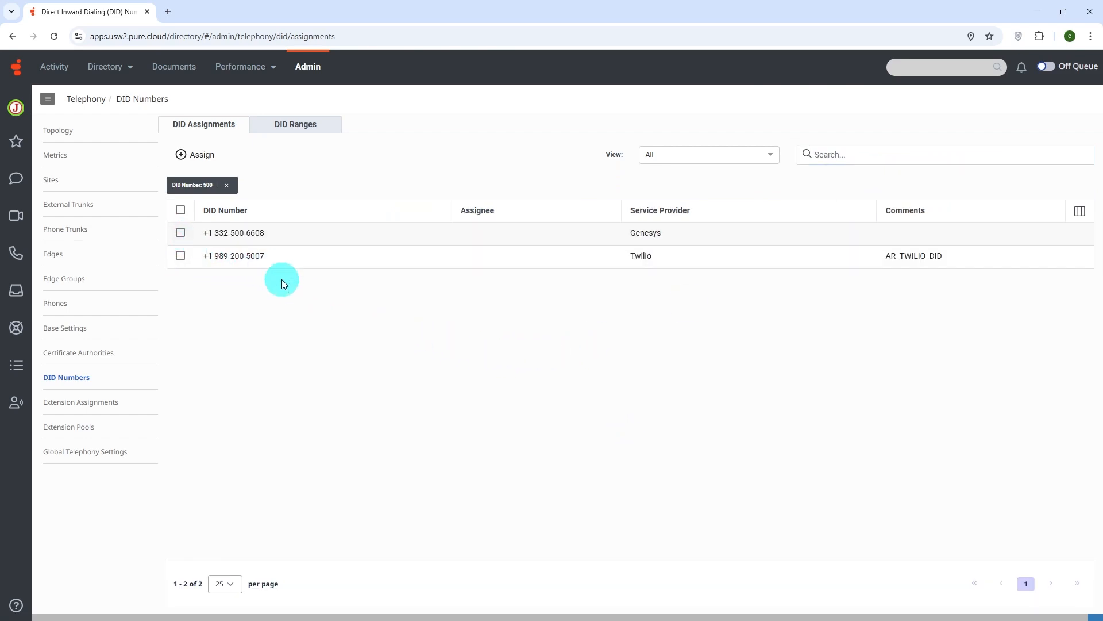
Start assigning the selected DID number, try the assignee types Person and Call Flow, and set the type to Phone.
{"action": "left_click", "coordinate": [206, 158]}
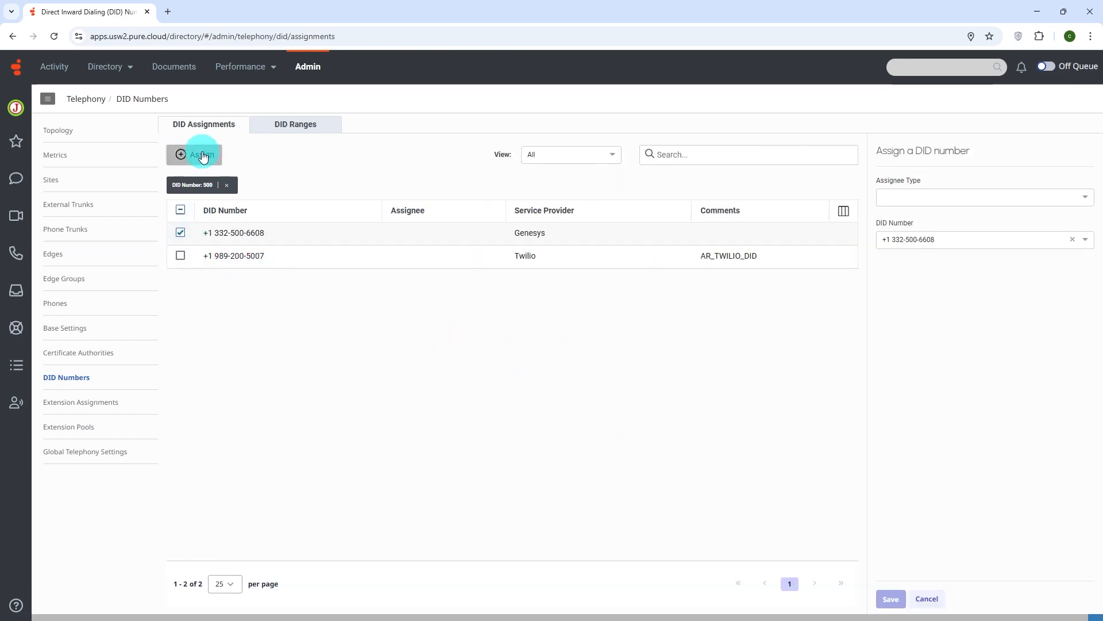
{"action": "left_click", "coordinate": [995, 203]}
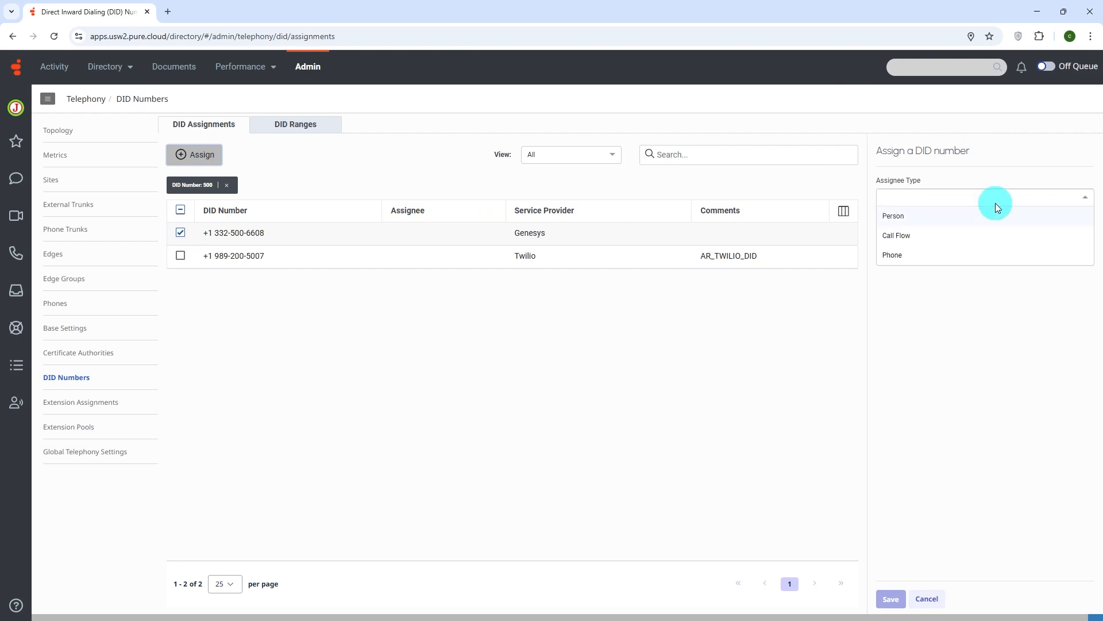
{"action": "left_click", "coordinate": [951, 216]}
{"action": "left_click", "coordinate": [964, 199]}
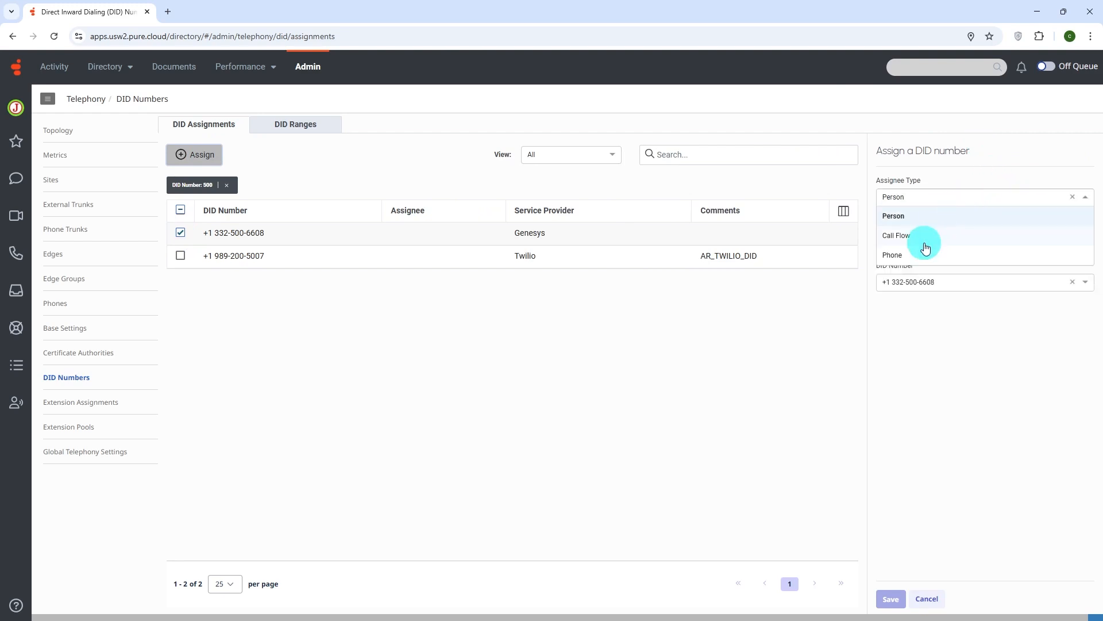
{"action": "left_click", "coordinate": [919, 233]}
{"action": "left_click", "coordinate": [945, 199]}
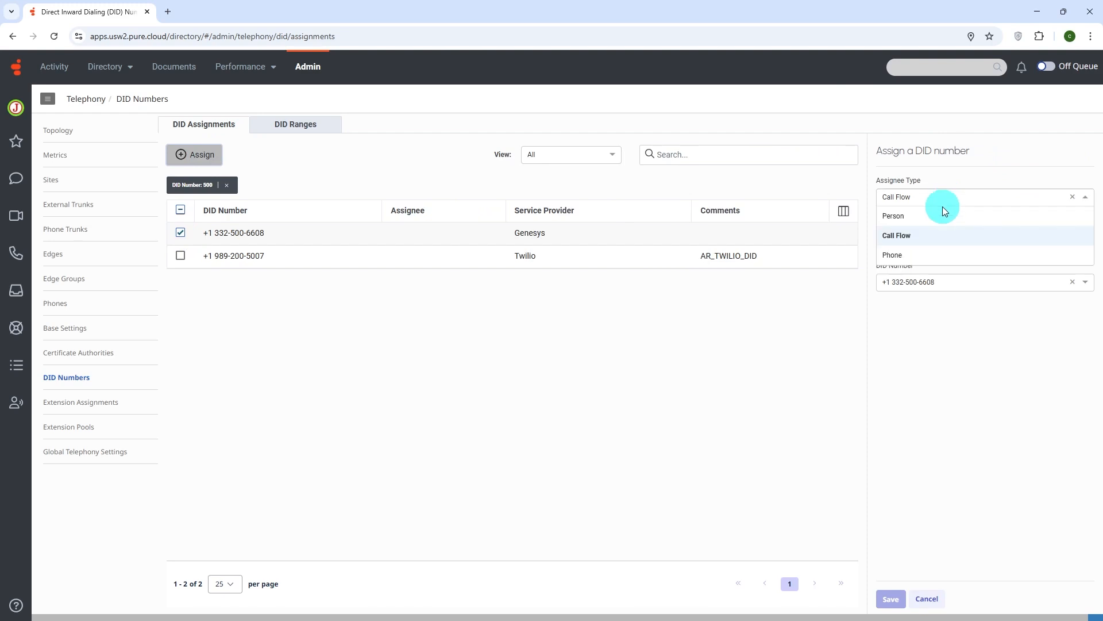
{"action": "left_click", "coordinate": [918, 256]}
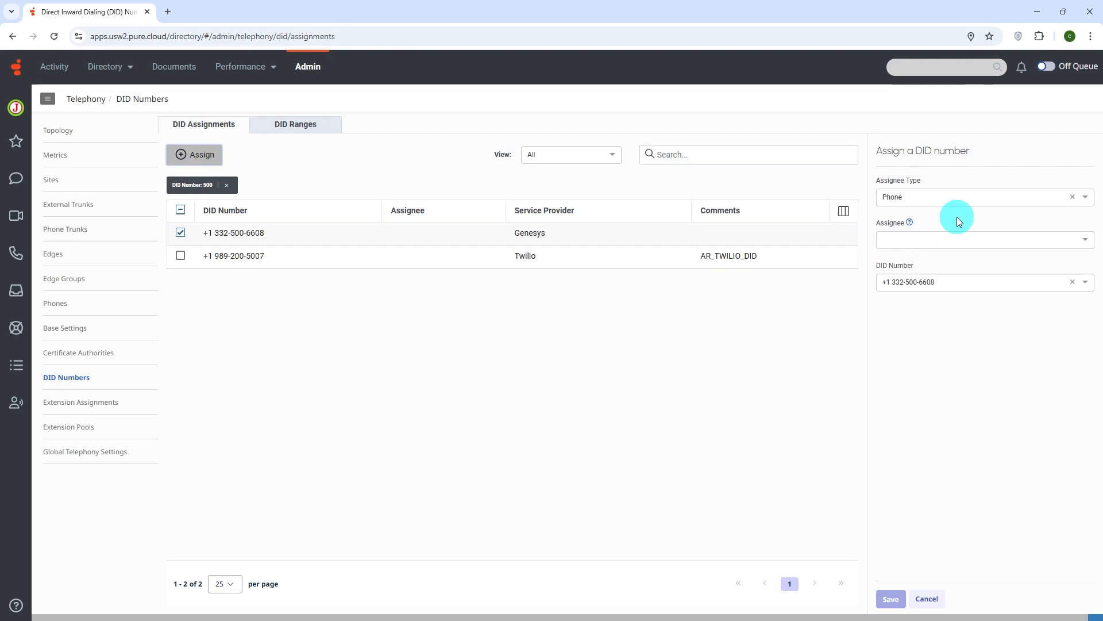
Bring up the dialpad in the Calls area.
{"action": "left_click", "coordinate": [18, 252]}
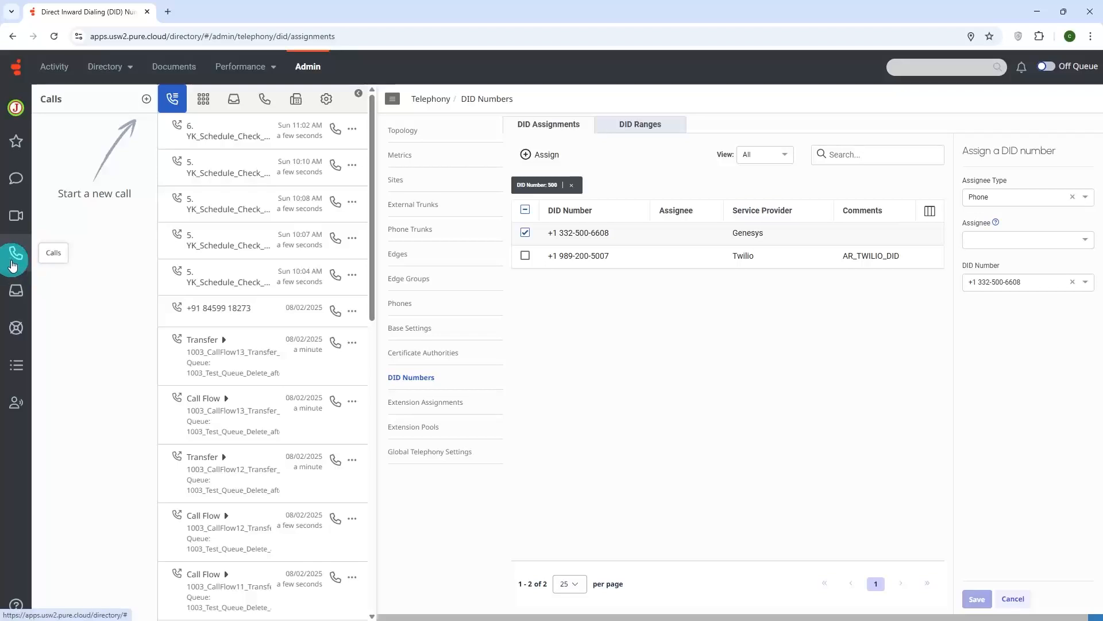
{"action": "left_click", "coordinate": [204, 100]}
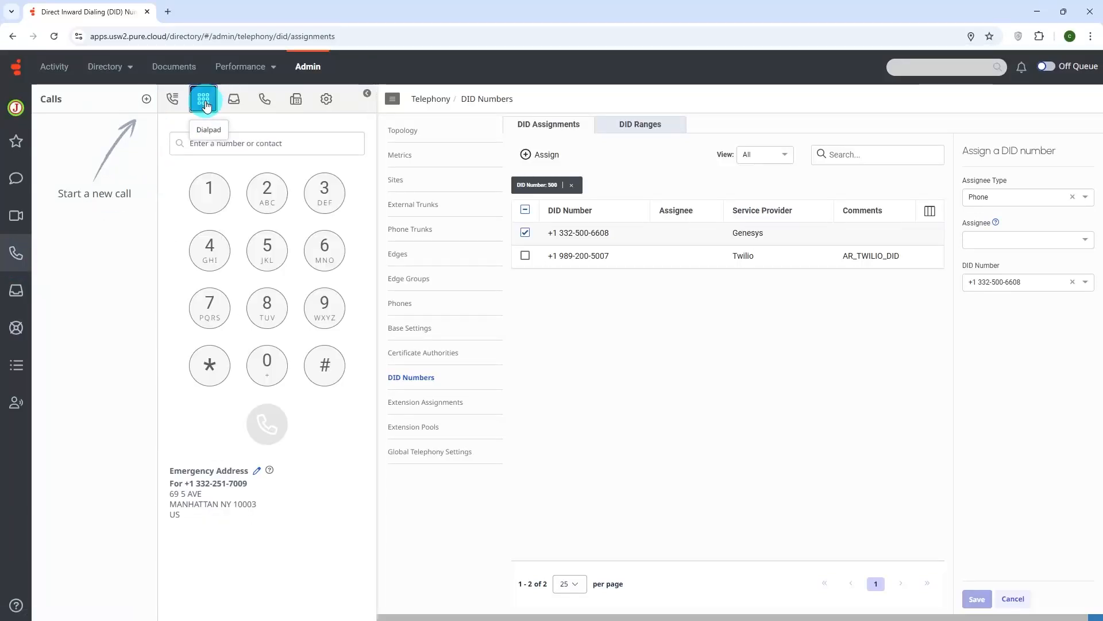